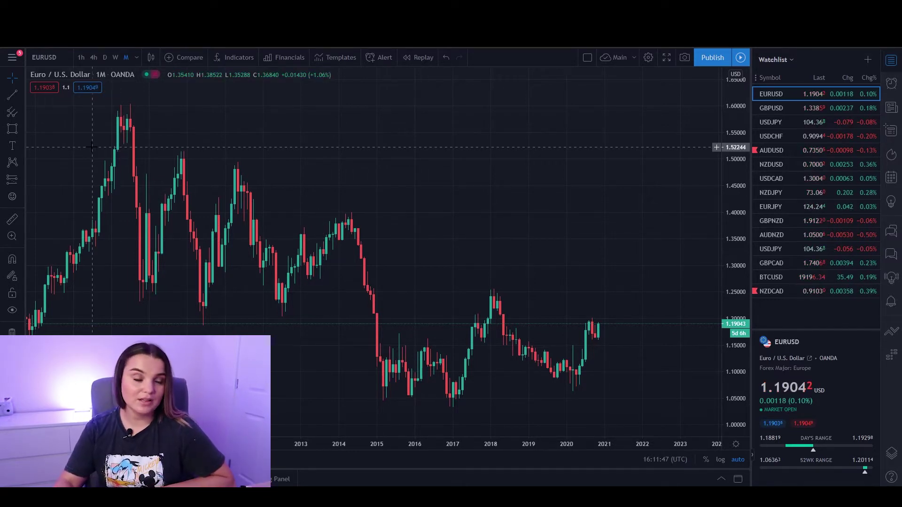
- Draw a descending trend line from the 2008 high near 1.60 along the lower highs to about 1.145 in mid-2022
{"action": "left_click", "coordinate": [13, 96]}
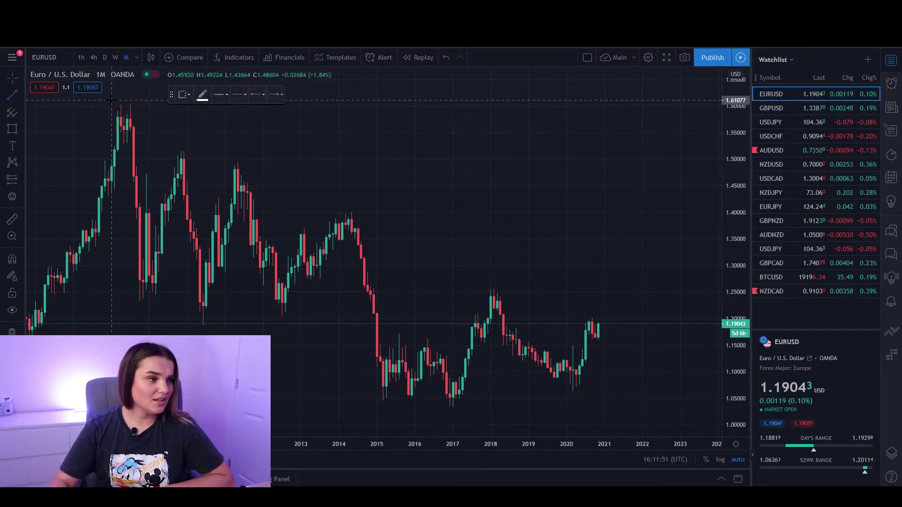
{"action": "mouse_move", "coordinate": [109, 100]}
{"action": "left_mouse_down"}
{"action": "mouse_move", "coordinate": [466, 272]}
{"action": "mouse_move", "coordinate": [661, 348]}
{"action": "left_mouse_up"}
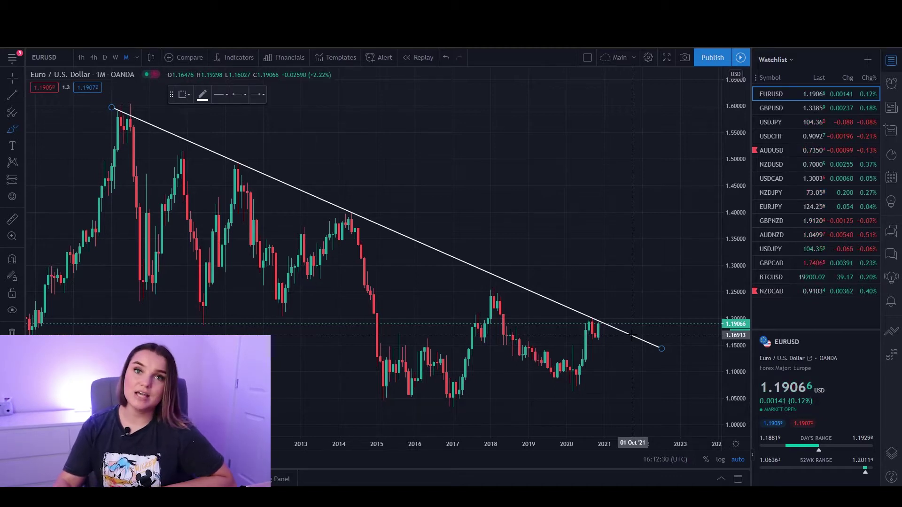
- Circle with the Brush the highs where price touches the descending trend line in 2008, 2011, 2014 and 2020
{"action": "left_click", "coordinate": [106, 122]}
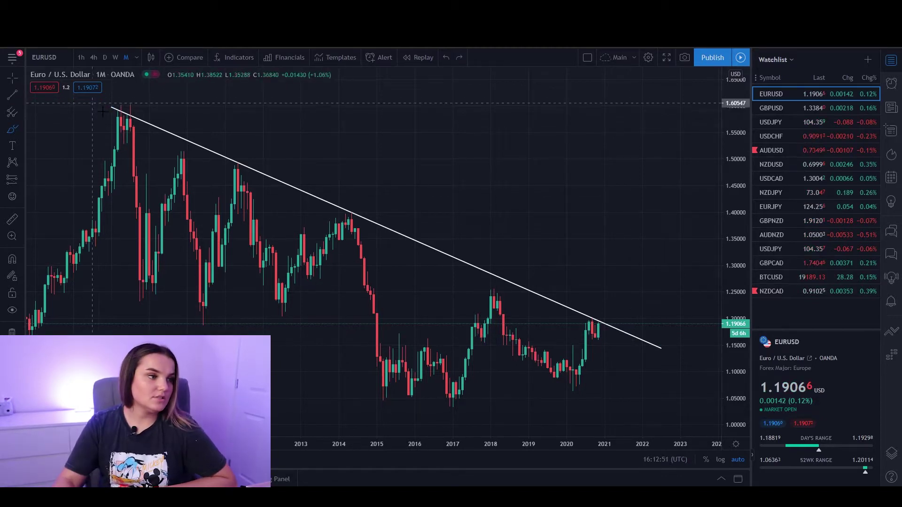
{"action": "left_click_drag", "start_coordinate": [109, 116], "coordinate": [115, 112]}
{"action": "left_click_drag", "start_coordinate": [230, 162], "coordinate": [243, 175]}
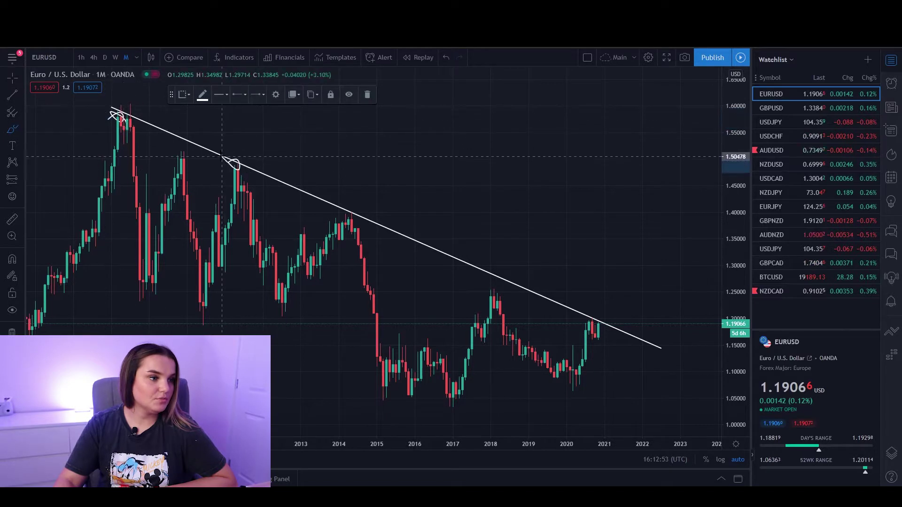
{"action": "mouse_move", "coordinate": [339, 214]}
{"action": "left_mouse_down"}
{"action": "mouse_move", "coordinate": [356, 209]}
{"action": "mouse_move", "coordinate": [343, 213]}
{"action": "left_mouse_up"}
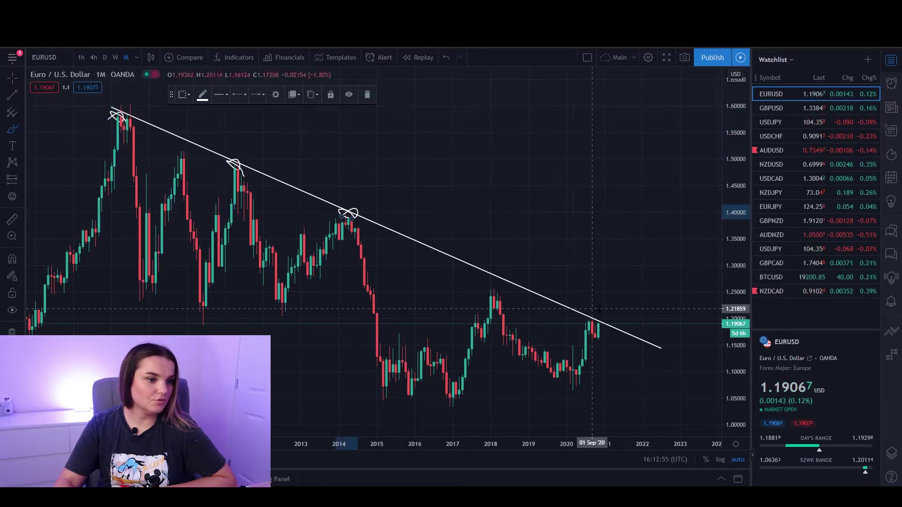
{"action": "left_click_drag", "start_coordinate": [585, 322], "coordinate": [585, 319]}
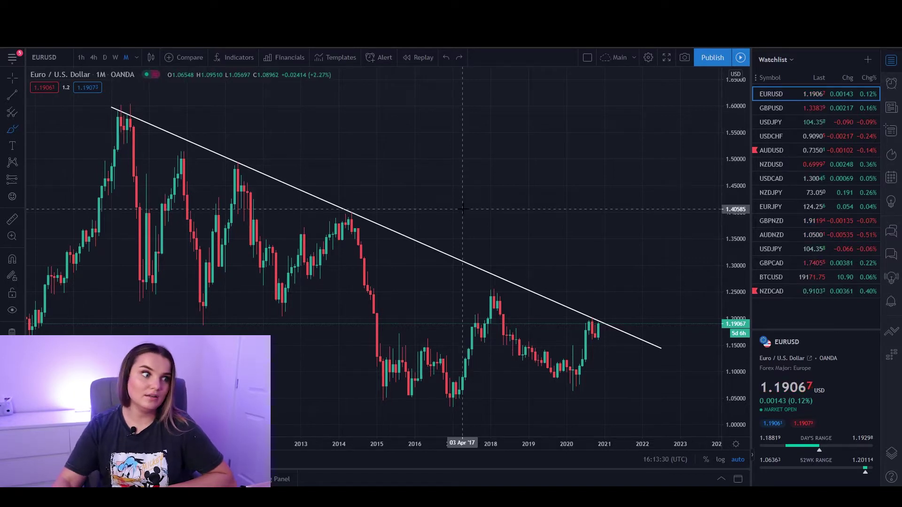
- Draw a rectangle support zone over the lows between about 1.04 and 1.07, spanning roughly 2006 to 2023
{"action": "left_click", "coordinate": [22, 135]}
{"action": "left_click", "coordinate": [56, 165]}
{"action": "scroll", "coordinate": [92, 349], "scroll_direction": "down", "scroll_amount": 1}
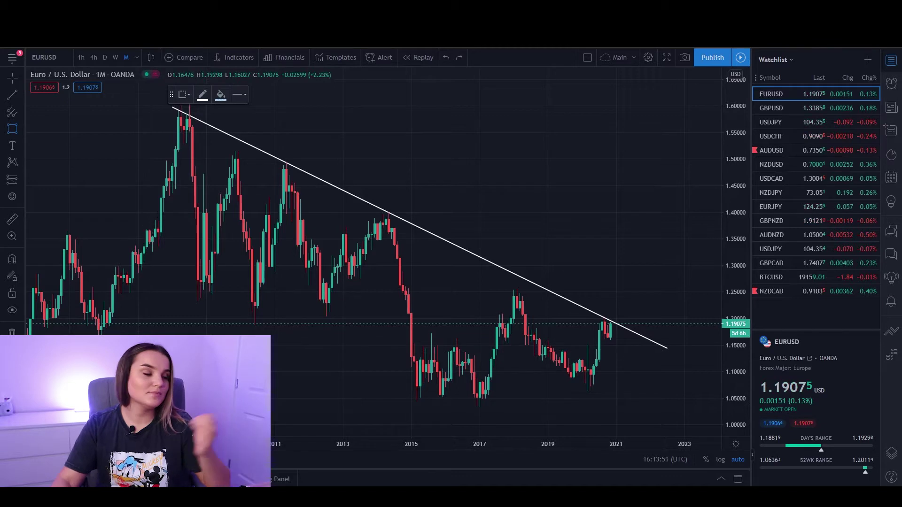
{"action": "scroll", "coordinate": [127, 383], "scroll_direction": "down", "scroll_amount": 2}
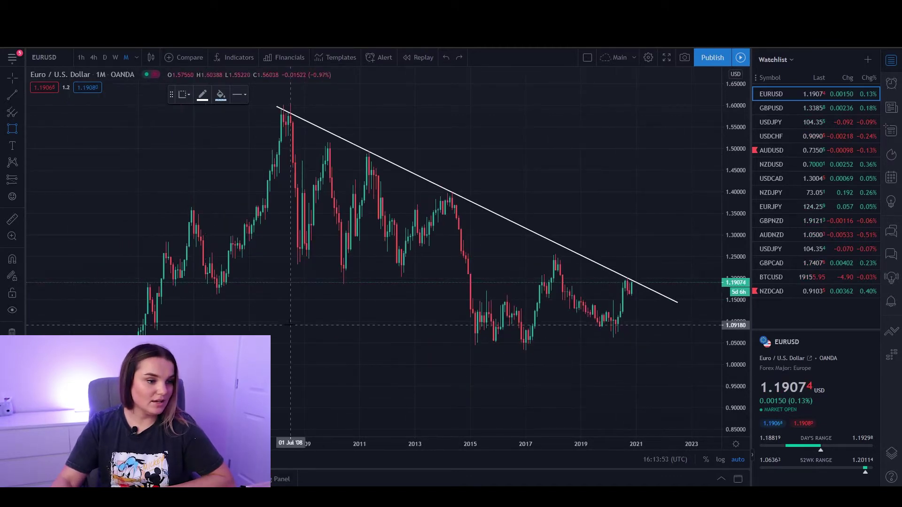
{"action": "mouse_move", "coordinate": [241, 335]}
{"action": "left_mouse_down"}
{"action": "mouse_move", "coordinate": [674, 335]}
{"action": "mouse_move", "coordinate": [712, 348]}
{"action": "left_mouse_up"}
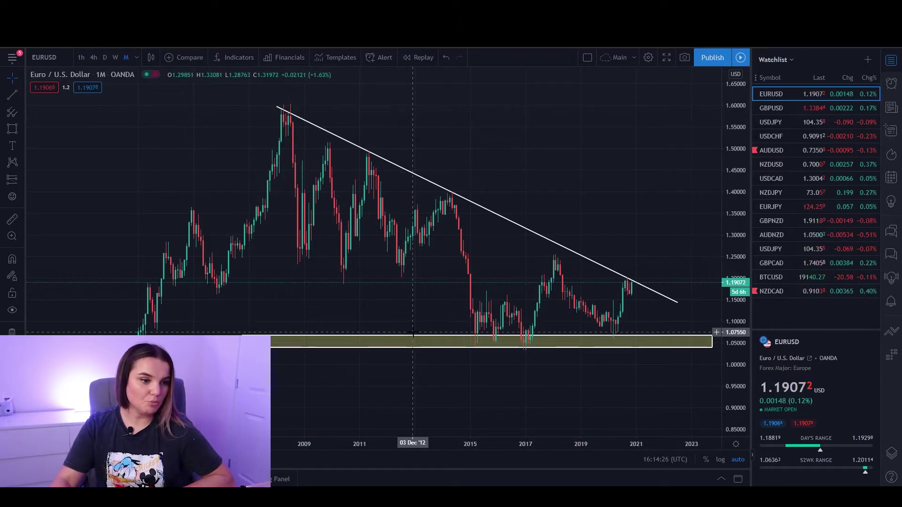
- Circle with the Brush the lows reaching the lower support zone from 2015 to 2020 and sketch the bounce upward from it
{"action": "left_click", "coordinate": [19, 130]}
{"action": "left_click", "coordinate": [44, 133]}
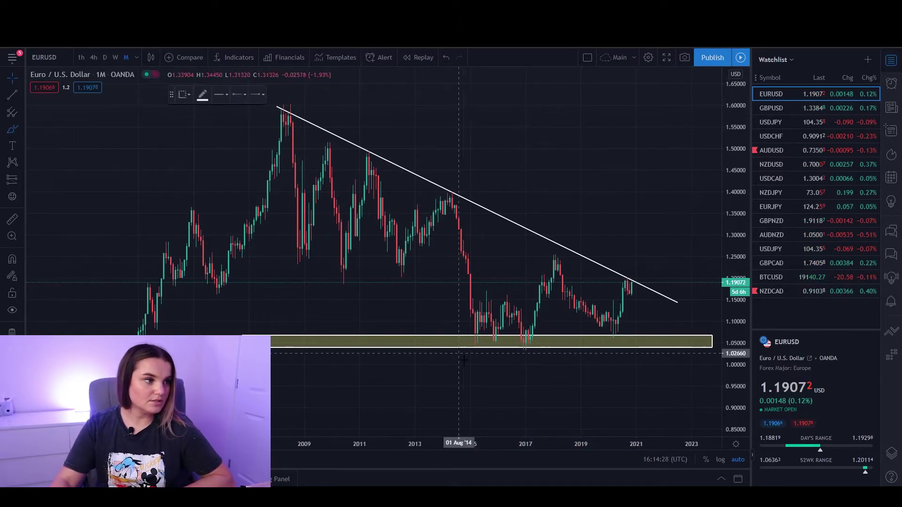
{"action": "mouse_move", "coordinate": [472, 335]}
{"action": "left_mouse_down"}
{"action": "mouse_move", "coordinate": [486, 349]}
{"action": "mouse_move", "coordinate": [499, 338]}
{"action": "mouse_move", "coordinate": [529, 351]}
{"action": "mouse_move", "coordinate": [520, 335]}
{"action": "mouse_move", "coordinate": [515, 345]}
{"action": "left_mouse_up"}
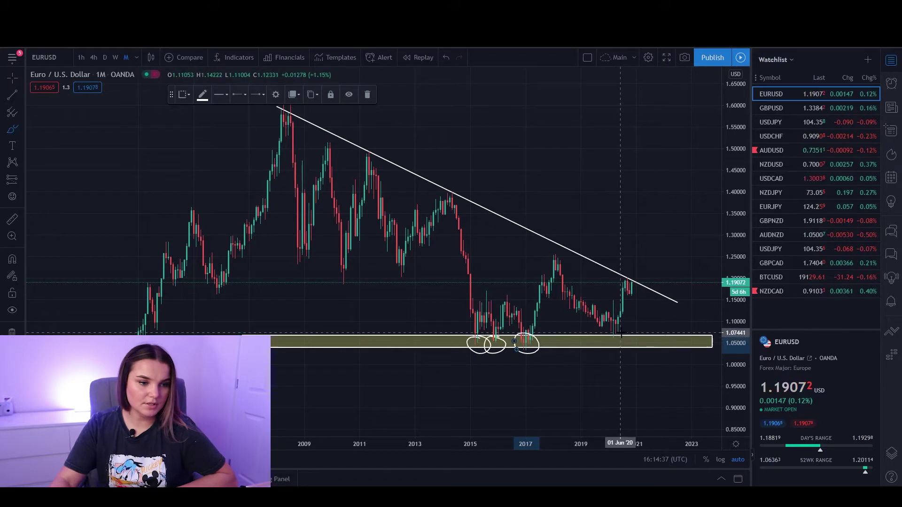
{"action": "mouse_move", "coordinate": [615, 331]}
{"action": "left_mouse_down"}
{"action": "mouse_move", "coordinate": [608, 338]}
{"action": "mouse_move", "coordinate": [623, 332]}
{"action": "left_mouse_up"}
{"action": "left_click", "coordinate": [610, 336]}
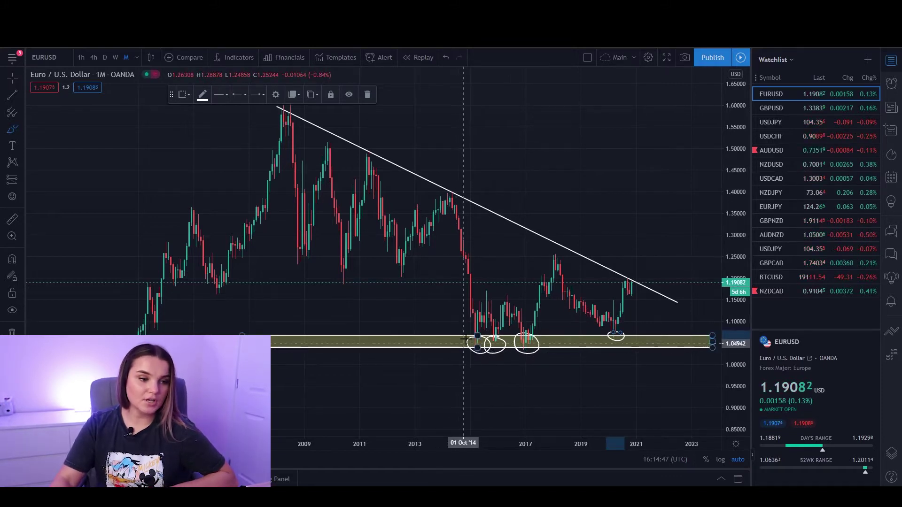
{"action": "mouse_move", "coordinate": [478, 328]}
{"action": "left_mouse_down"}
{"action": "mouse_move", "coordinate": [488, 299]}
{"action": "mouse_move", "coordinate": [510, 296]}
{"action": "left_mouse_up"}
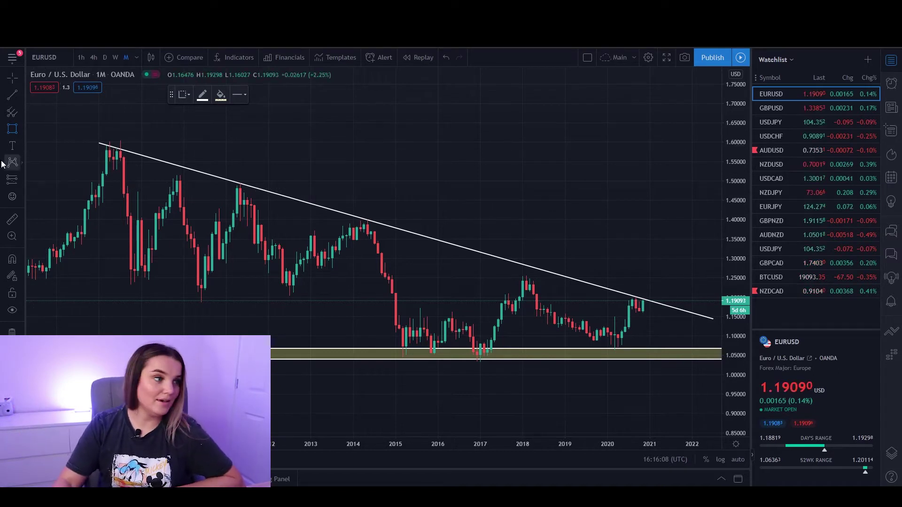
- Draw a second rectangle zone between about 1.205 and 1.245, spanning roughly 2006 to mid-2022
{"action": "left_click", "coordinate": [22, 129]}
{"action": "left_click", "coordinate": [56, 167]}
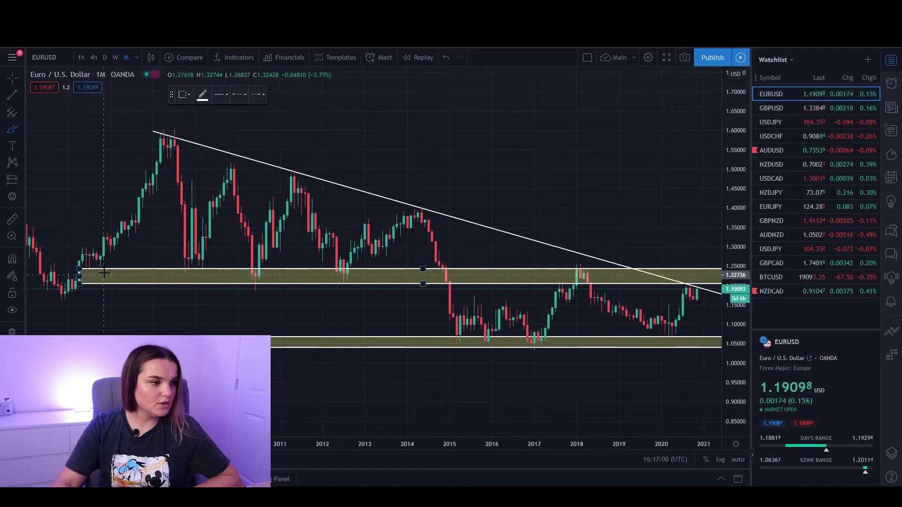
- Circle with the Brush the price reactions at the upper zone from 2006 to 2020, and undo the circles
{"action": "left_click_drag", "start_coordinate": [77, 282], "coordinate": [104, 263]}
{"action": "left_click_drag", "start_coordinate": [174, 278], "coordinate": [215, 264]}
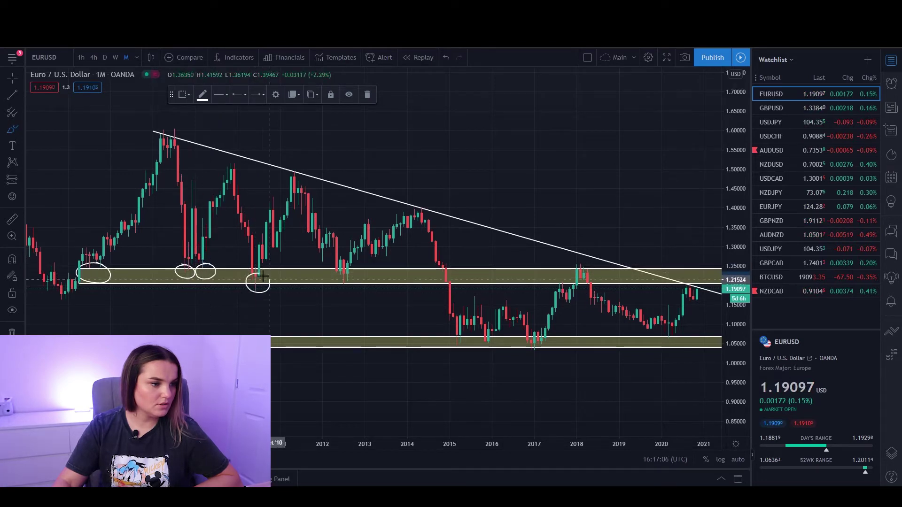
{"action": "left_click_drag", "start_coordinate": [335, 282], "coordinate": [354, 269]}
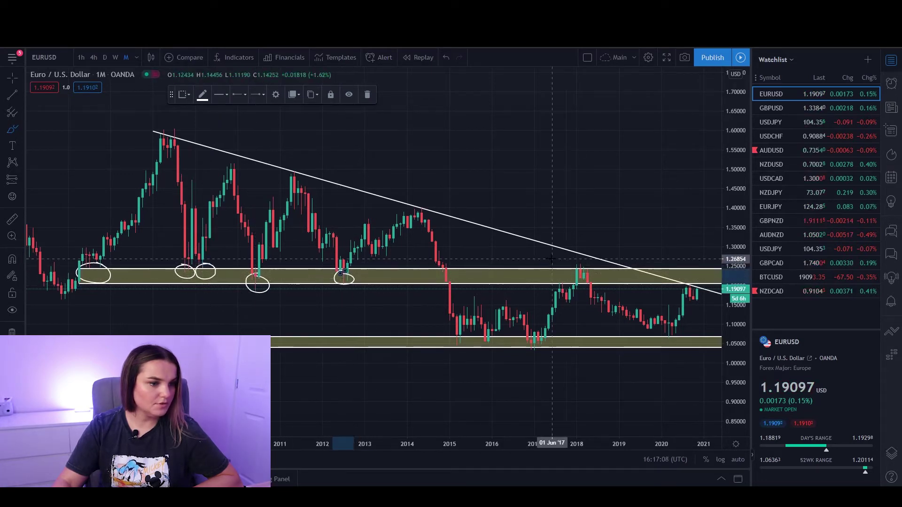
{"action": "left_click_drag", "start_coordinate": [568, 283], "coordinate": [596, 268]}
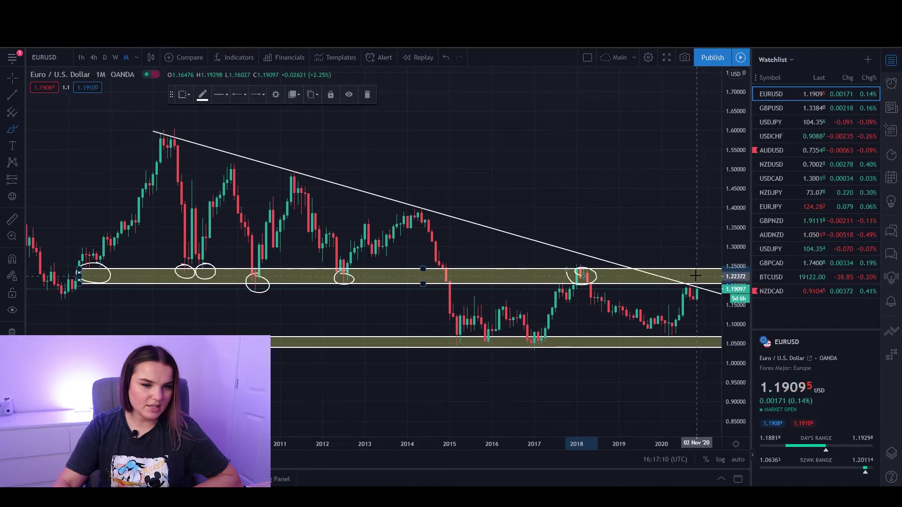
{"action": "left_click_drag", "start_coordinate": [683, 293], "coordinate": [701, 274]}
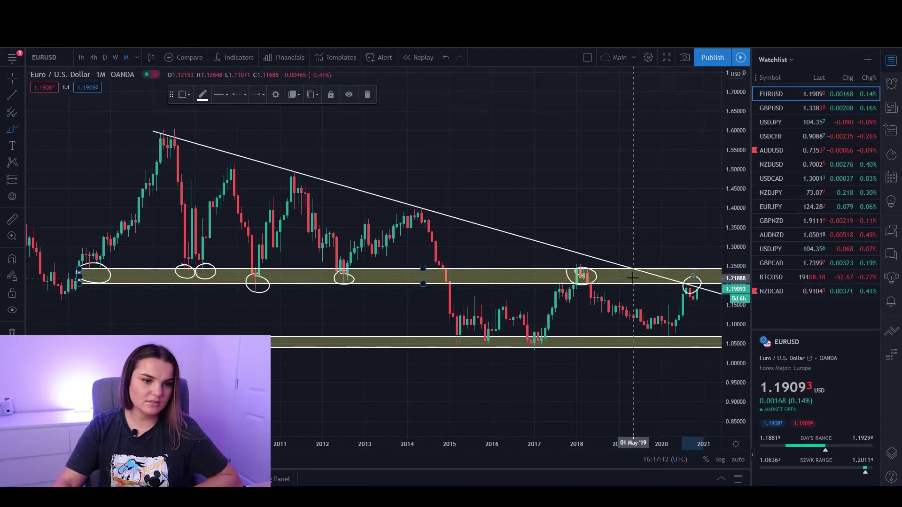
{"action": "left_click", "coordinate": [299, 346]}
{"action": "key", "text": "ctrl+z"}
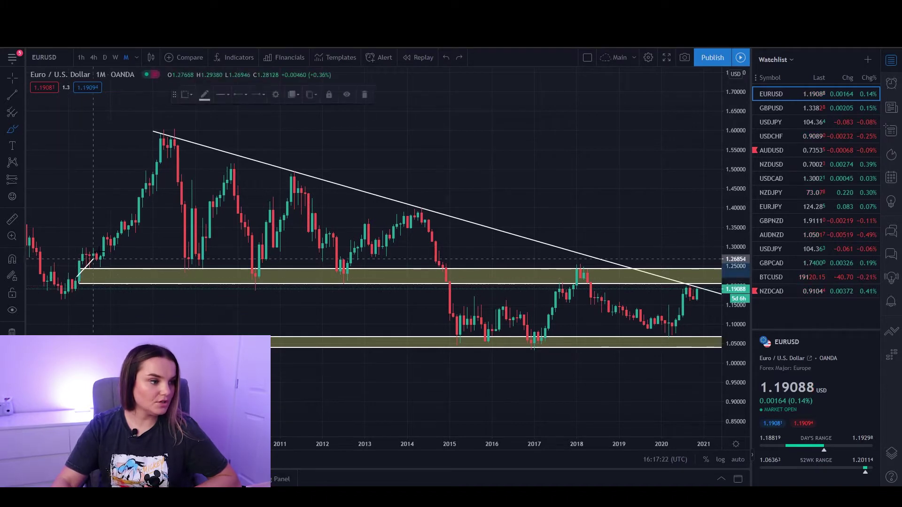
- Trace with the Brush the rallies starting at the upper zone and the 2008 drop, circle the low there, and undo the strokes
{"action": "left_click_drag", "start_coordinate": [80, 270], "coordinate": [167, 157]}
{"action": "left_click_drag", "start_coordinate": [189, 269], "coordinate": [233, 170]}
{"action": "left_click_drag", "start_coordinate": [250, 277], "coordinate": [297, 188]}
{"action": "left_click_drag", "start_coordinate": [340, 276], "coordinate": [416, 213]}
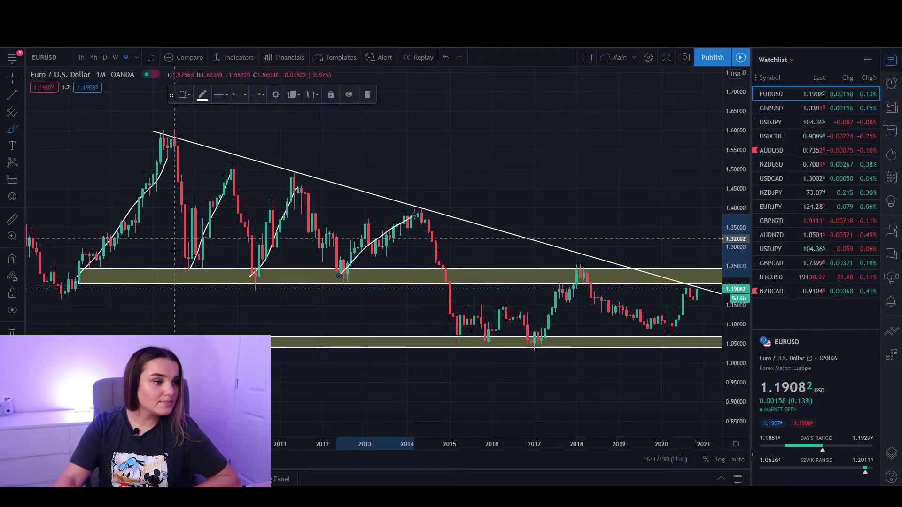
{"action": "mouse_move", "coordinate": [173, 165]}
{"action": "left_mouse_down"}
{"action": "mouse_move", "coordinate": [185, 243]}
{"action": "mouse_move", "coordinate": [219, 266]}
{"action": "mouse_move", "coordinate": [172, 277]}
{"action": "mouse_move", "coordinate": [178, 269]}
{"action": "left_mouse_up"}
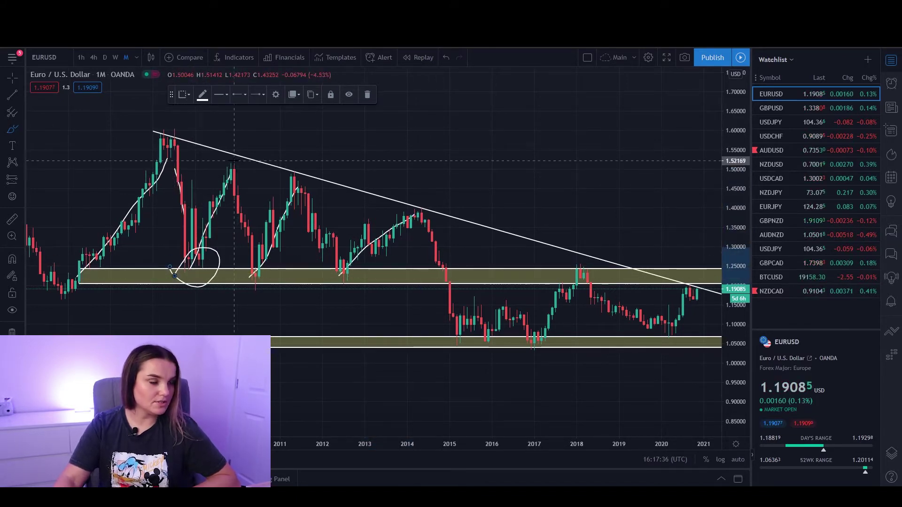
{"action": "left_click_drag", "start_coordinate": [250, 276], "coordinate": [263, 276]}
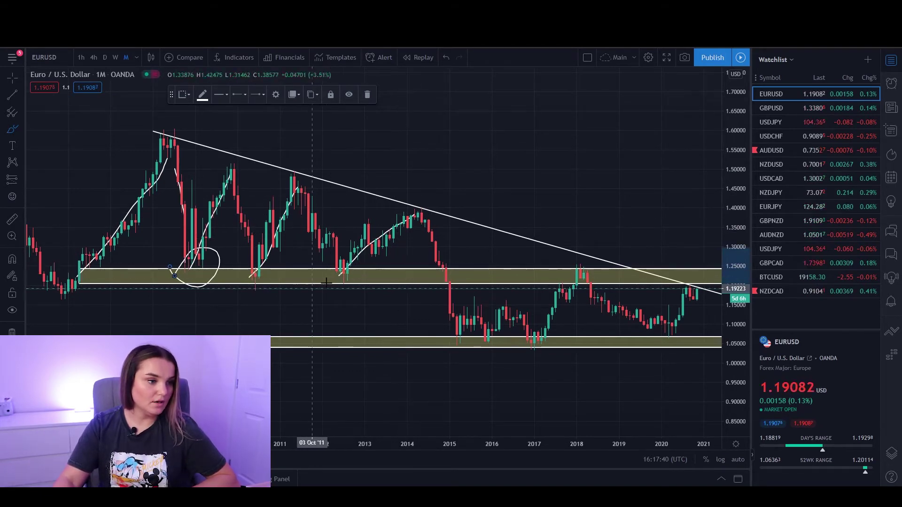
{"action": "key", "text": "ctrl+z"}
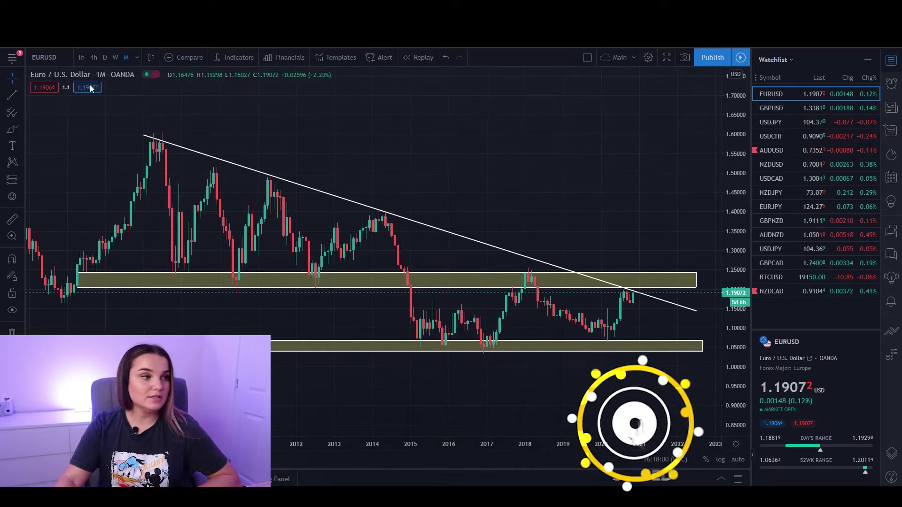
- Switch the EURUSD chart to the weekly timeframe
{"action": "left_click", "coordinate": [116, 58]}
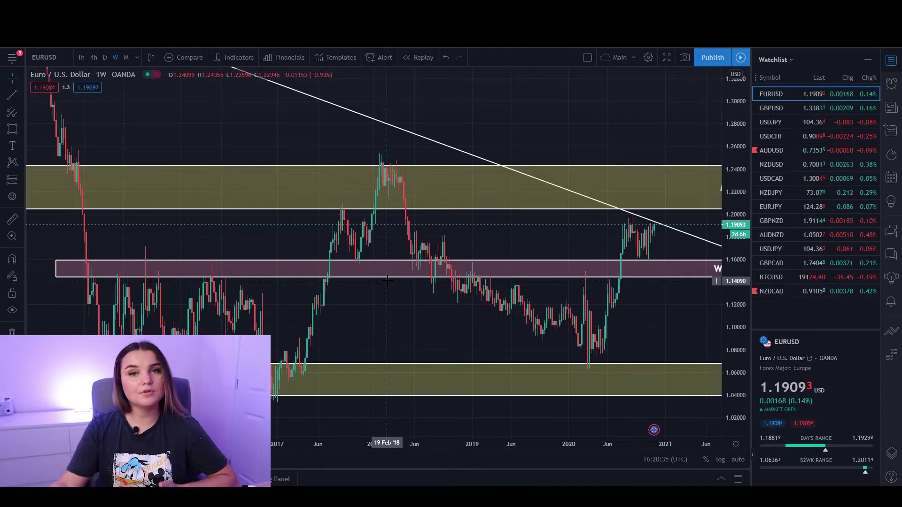
- Circle with the Brush the 2015–2017 price range, a spot in the purple weekly zone, and the early-2018 peak
{"action": "left_click", "coordinate": [12, 129]}
{"action": "mouse_move", "coordinate": [217, 252]}
{"action": "left_mouse_down"}
{"action": "mouse_move", "coordinate": [61, 270]}
{"action": "mouse_move", "coordinate": [313, 377]}
{"action": "mouse_move", "coordinate": [240, 251]}
{"action": "mouse_move", "coordinate": [193, 251]}
{"action": "mouse_move", "coordinate": [175, 264]}
{"action": "mouse_move", "coordinate": [190, 266]}
{"action": "mouse_move", "coordinate": [197, 281]}
{"action": "left_mouse_up"}
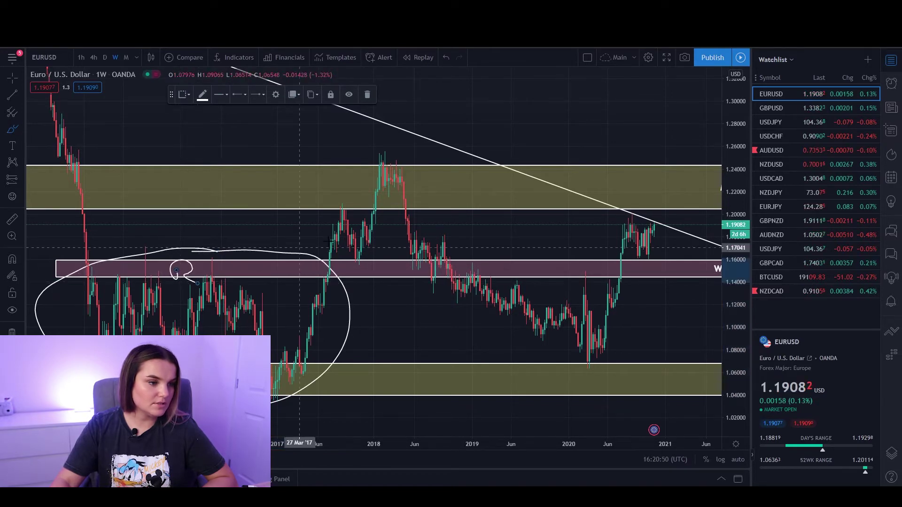
{"action": "left_click_drag", "start_coordinate": [381, 152], "coordinate": [413, 159]}
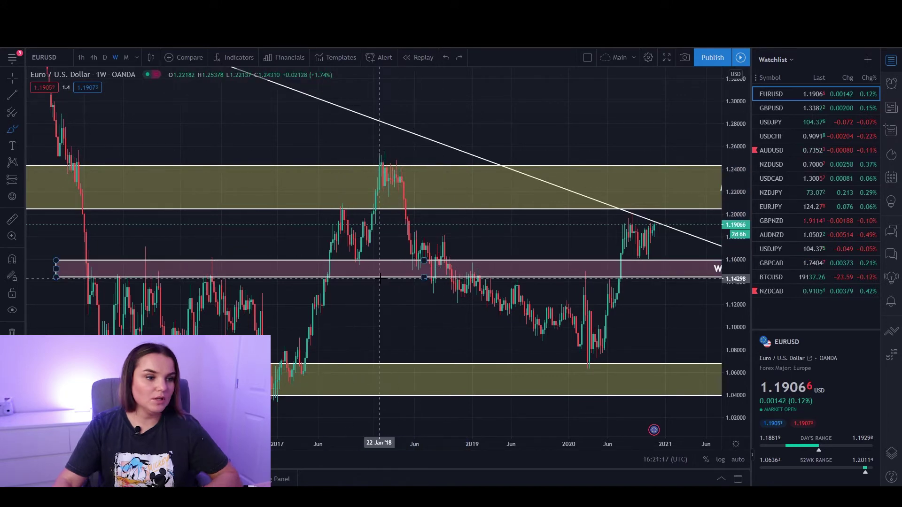
- Circle with the Brush each price reaction along the purple weekly zone near 1.15, from 2015 through late 2020
{"action": "left_click", "coordinate": [396, 310]}
{"action": "mouse_move", "coordinate": [396, 310]}
{"action": "left_mouse_down"}
{"action": "mouse_move", "coordinate": [335, 307]}
{"action": "mouse_move", "coordinate": [358, 302]}
{"action": "left_mouse_up"}
{"action": "left_click", "coordinate": [23, 130]}
{"action": "left_click", "coordinate": [52, 129]}
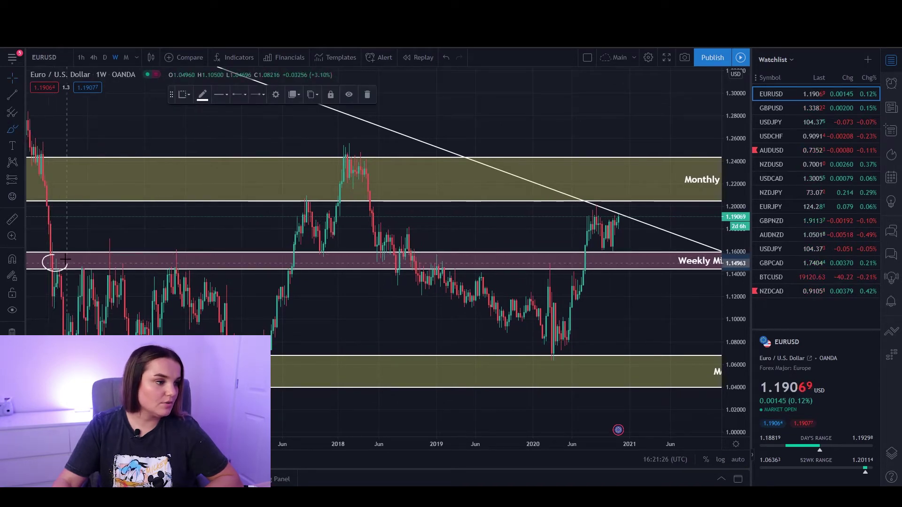
{"action": "mouse_move", "coordinate": [107, 260]}
{"action": "left_mouse_down"}
{"action": "mouse_move", "coordinate": [127, 272]}
{"action": "mouse_move", "coordinate": [113, 250]}
{"action": "left_mouse_up"}
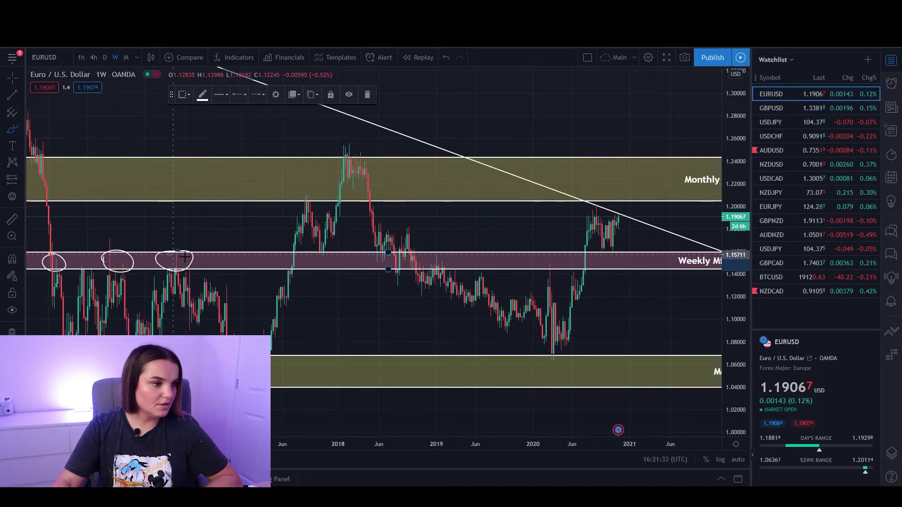
{"action": "mouse_move", "coordinate": [332, 251]}
{"action": "left_mouse_down"}
{"action": "mouse_move", "coordinate": [317, 253]}
{"action": "mouse_move", "coordinate": [389, 247]}
{"action": "mouse_move", "coordinate": [412, 271]}
{"action": "mouse_move", "coordinate": [373, 256]}
{"action": "left_mouse_up"}
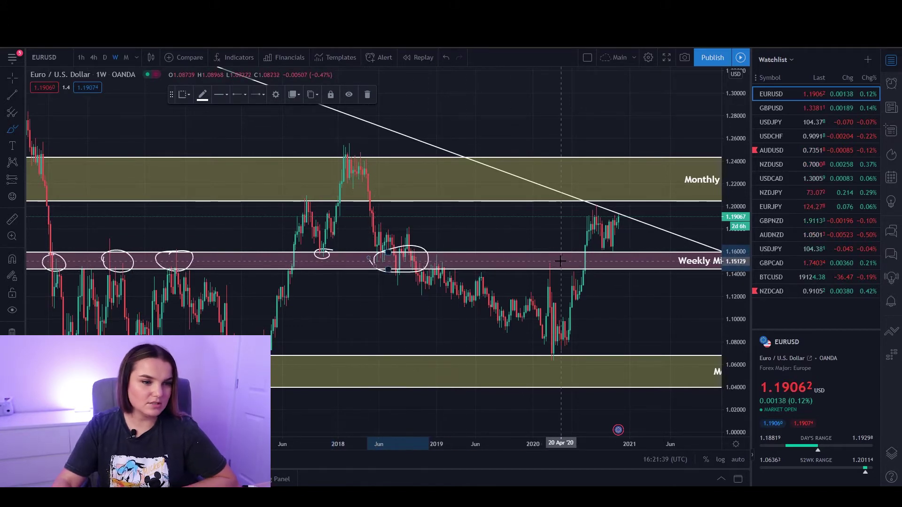
{"action": "mouse_move", "coordinate": [554, 256]}
{"action": "left_mouse_down"}
{"action": "mouse_move", "coordinate": [543, 275]}
{"action": "mouse_move", "coordinate": [550, 258]}
{"action": "left_mouse_up"}
{"action": "mouse_move", "coordinate": [610, 243]}
{"action": "left_mouse_down"}
{"action": "mouse_move", "coordinate": [596, 249]}
{"action": "mouse_move", "coordinate": [611, 243]}
{"action": "left_mouse_up"}
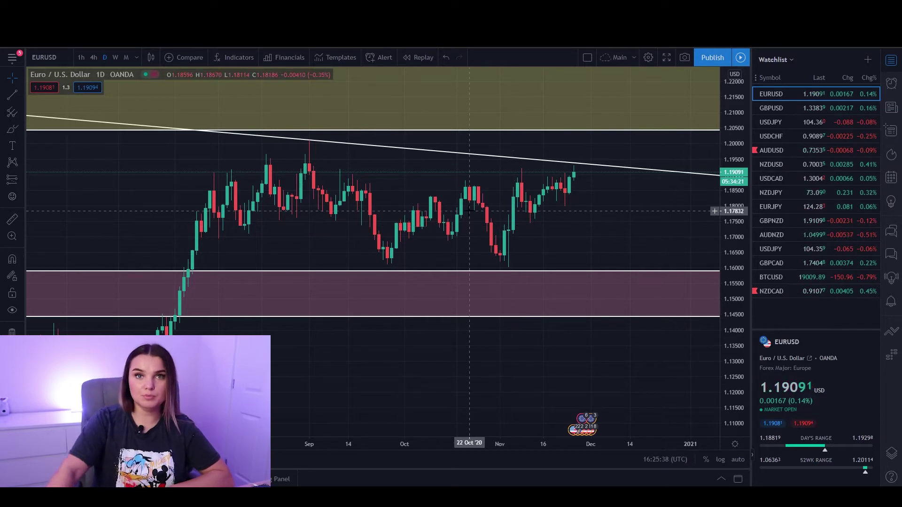
- Draw a green Daily Support rectangle on the daily chart between about 1.168 and 1.171, from late July to late December 2020
{"action": "left_click", "coordinate": [13, 128]}
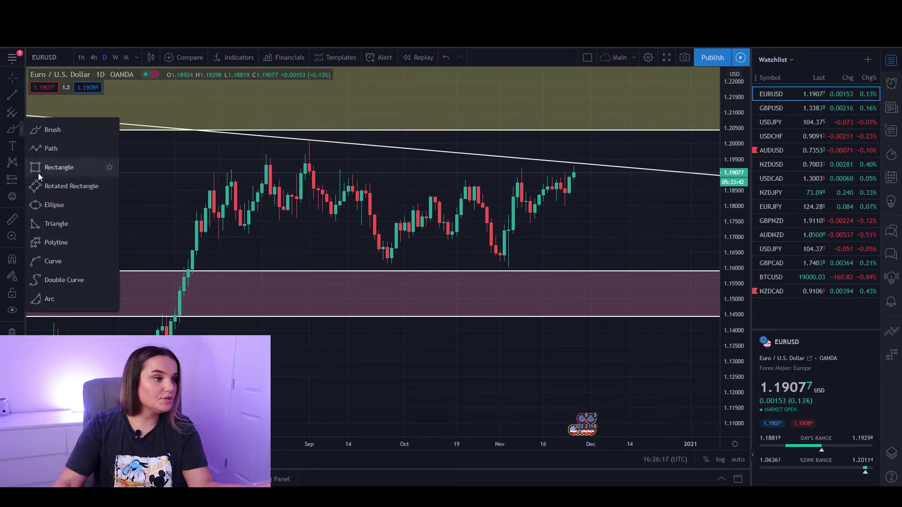
{"action": "left_click", "coordinate": [56, 165]}
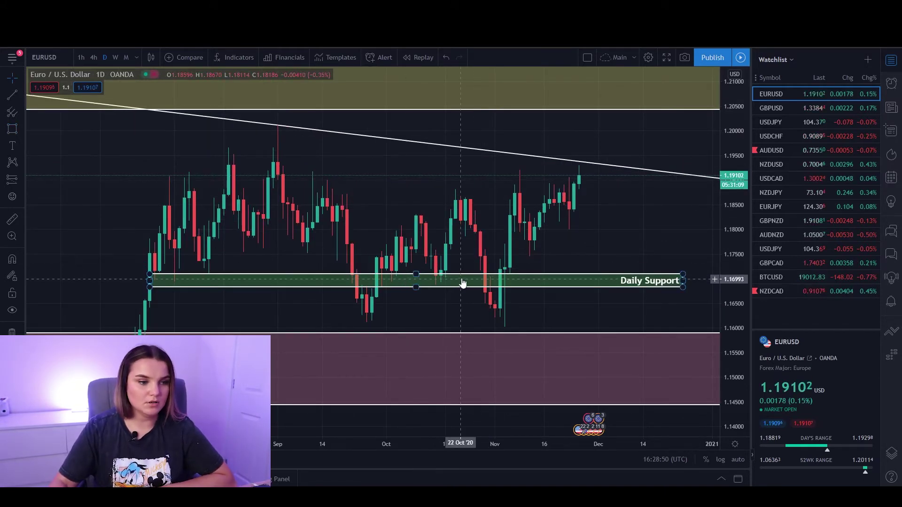
{"action": "left_click", "coordinate": [461, 286]}
- Circle with the Brush the price reactions along the Daily Support zone from August to early November 2020
{"action": "left_click", "coordinate": [23, 130]}
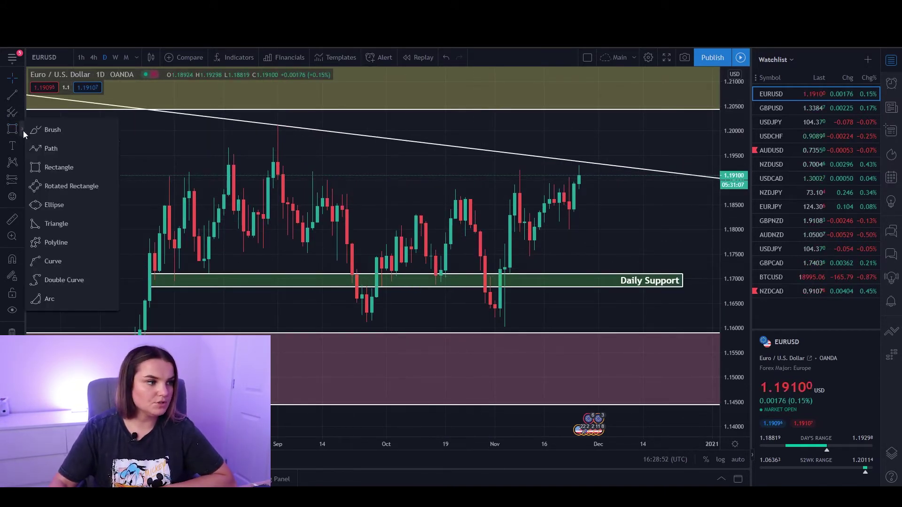
{"action": "left_click", "coordinate": [60, 132]}
{"action": "mouse_move", "coordinate": [165, 267]}
{"action": "left_mouse_down"}
{"action": "mouse_move", "coordinate": [188, 277]}
{"action": "mouse_move", "coordinate": [221, 268]}
{"action": "left_mouse_up"}
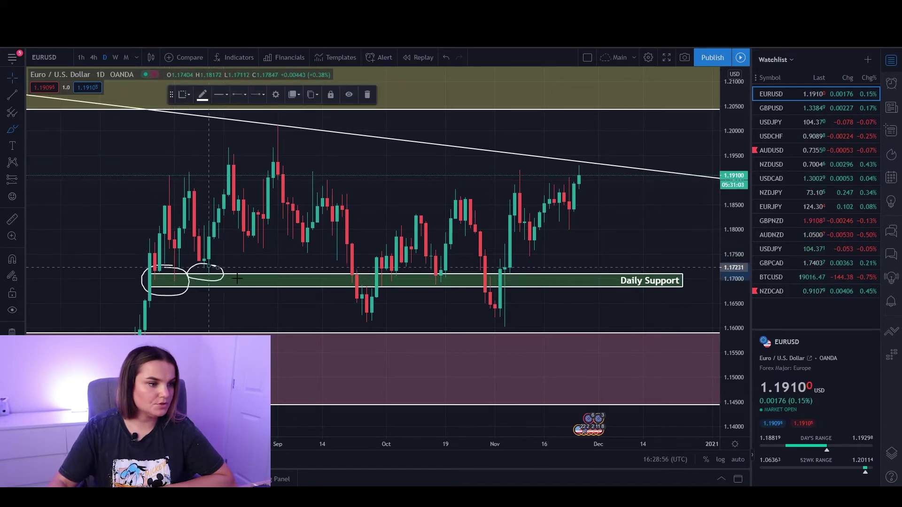
{"action": "mouse_move", "coordinate": [396, 273]}
{"action": "left_mouse_down"}
{"action": "mouse_move", "coordinate": [374, 284]}
{"action": "mouse_move", "coordinate": [400, 274]}
{"action": "mouse_move", "coordinate": [429, 285]}
{"action": "mouse_move", "coordinate": [450, 271]}
{"action": "mouse_move", "coordinate": [514, 275]}
{"action": "left_mouse_up"}
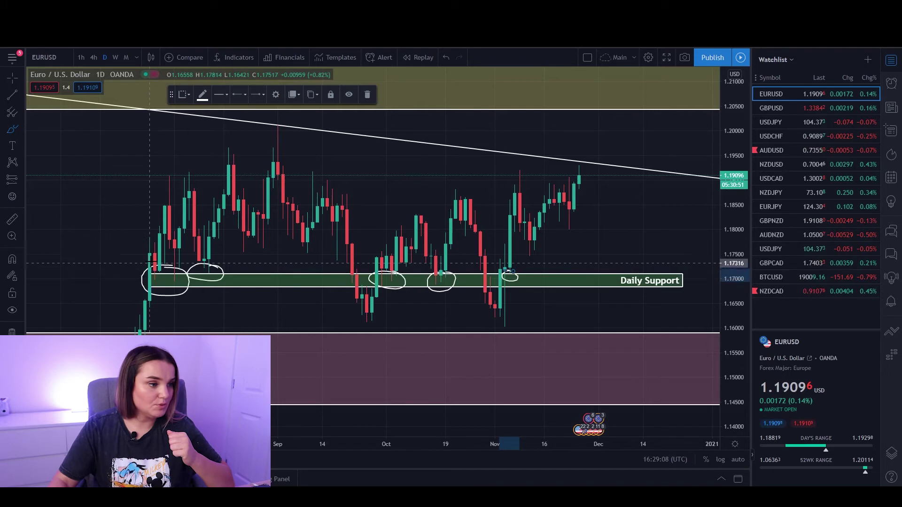
- Trace with the Brush the price rises off the Daily Support zone, two in August and two in October 2020
{"action": "left_click_drag", "start_coordinate": [152, 260], "coordinate": [174, 186]}
{"action": "left_click_drag", "start_coordinate": [198, 261], "coordinate": [248, 151]}
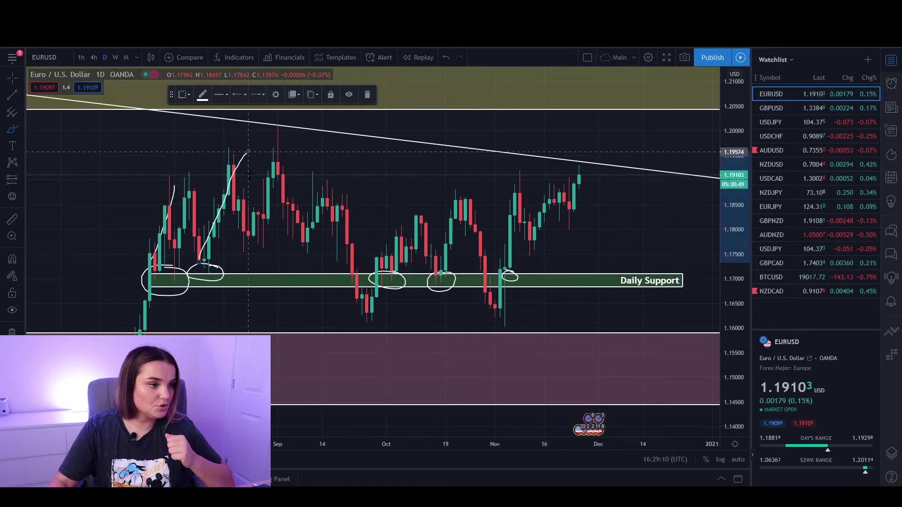
{"action": "left_click_drag", "start_coordinate": [381, 274], "coordinate": [430, 215]}
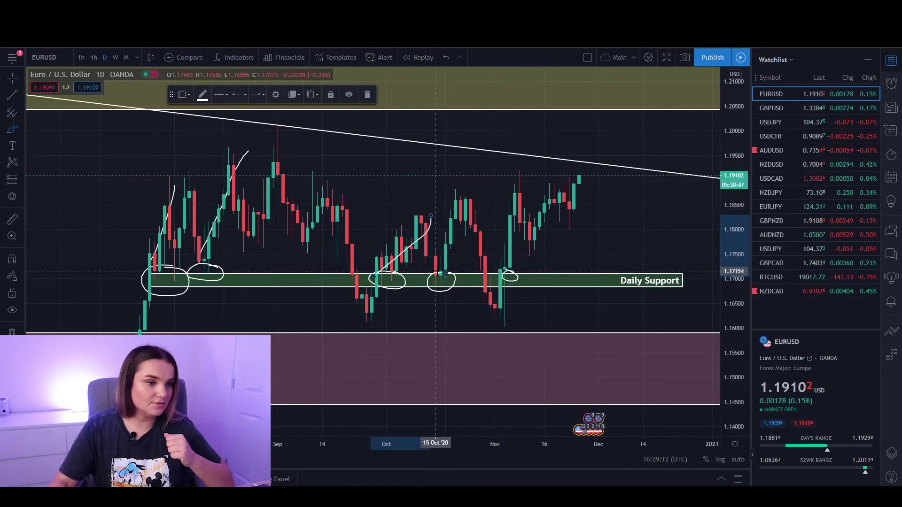
{"action": "left_click_drag", "start_coordinate": [437, 271], "coordinate": [465, 180]}
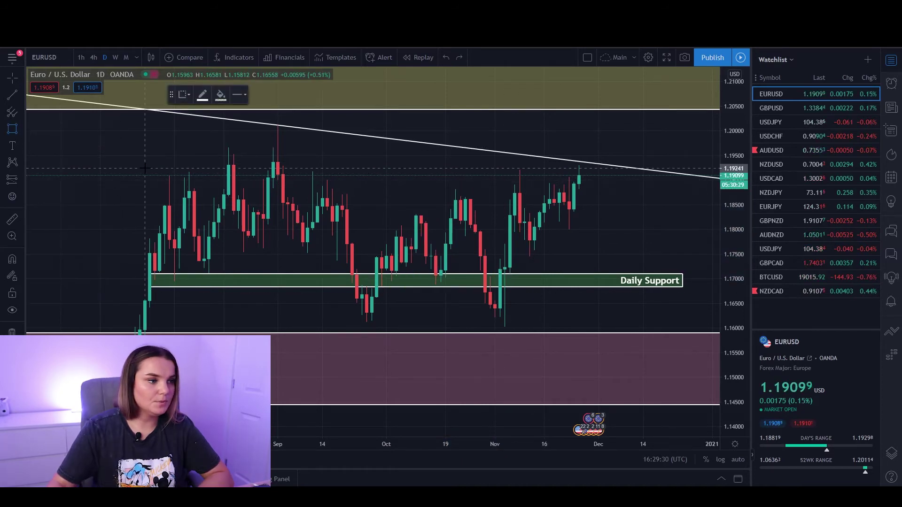
- Draw a green Daily Resistance rectangle on the daily chart between about 1.190 and 1.192, from late July to late December 2020
{"action": "left_click_drag", "start_coordinate": [144, 167], "coordinate": [687, 179]}
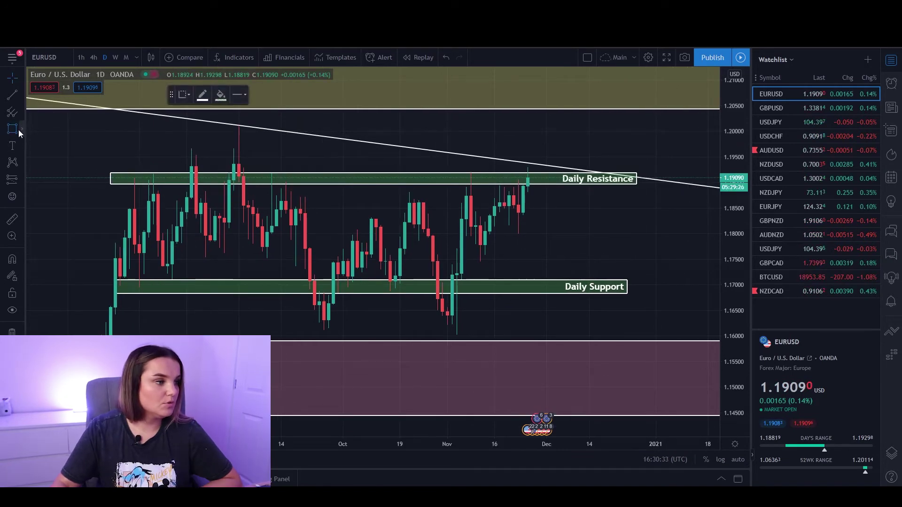
- Circle with the Brush the price reactions along the Daily Resistance zone and trace the drops that follow the early August ones
{"action": "left_click", "coordinate": [20, 129]}
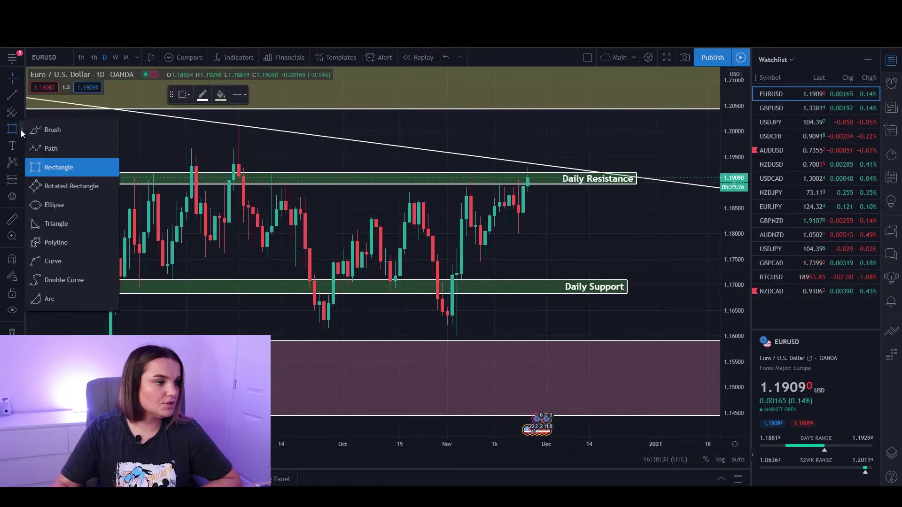
{"action": "left_click", "coordinate": [47, 127]}
{"action": "mouse_move", "coordinate": [137, 173]}
{"action": "left_mouse_down"}
{"action": "mouse_move", "coordinate": [145, 183]}
{"action": "mouse_move", "coordinate": [160, 173]}
{"action": "left_mouse_up"}
{"action": "left_click_drag", "start_coordinate": [215, 174], "coordinate": [217, 174]}
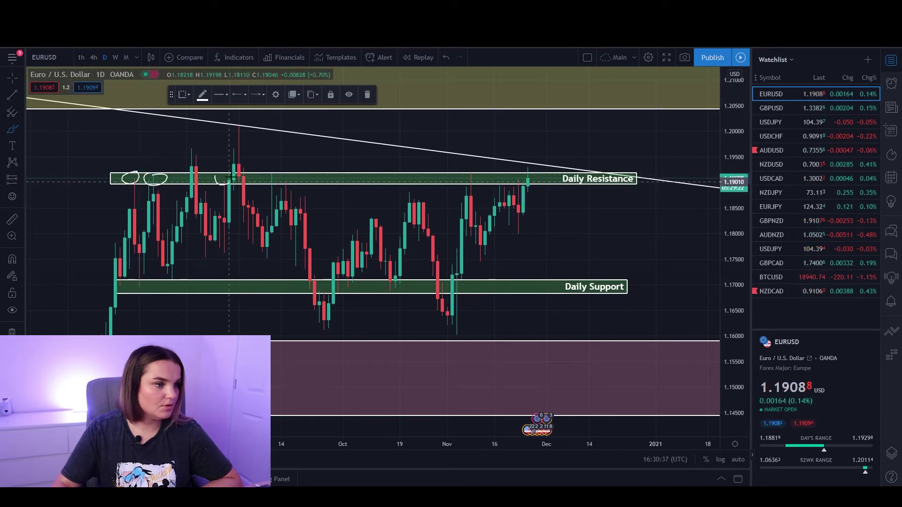
{"action": "mouse_move", "coordinate": [274, 175]}
{"action": "left_mouse_down"}
{"action": "mouse_move", "coordinate": [263, 186]}
{"action": "mouse_move", "coordinate": [286, 187]}
{"action": "mouse_move", "coordinate": [276, 174]}
{"action": "left_mouse_up"}
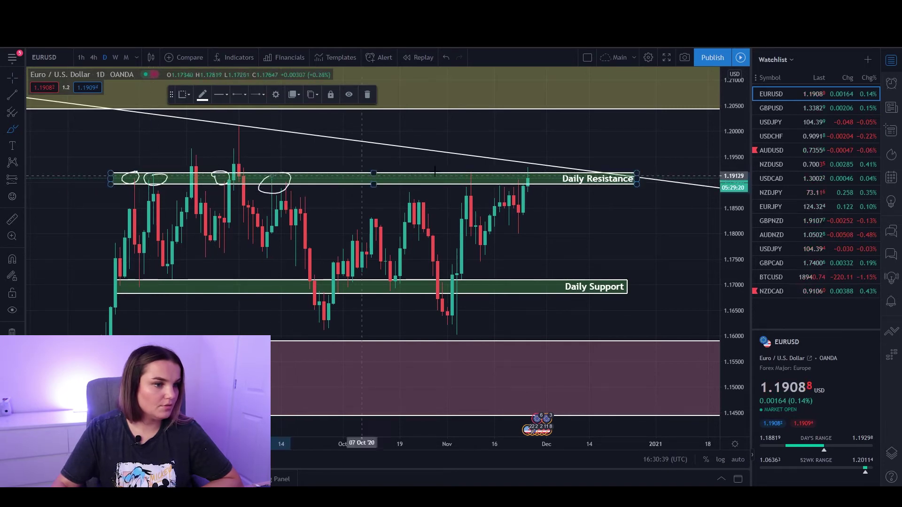
{"action": "mouse_move", "coordinate": [461, 173]}
{"action": "left_mouse_down"}
{"action": "mouse_move", "coordinate": [521, 188]}
{"action": "mouse_move", "coordinate": [500, 178]}
{"action": "left_mouse_up"}
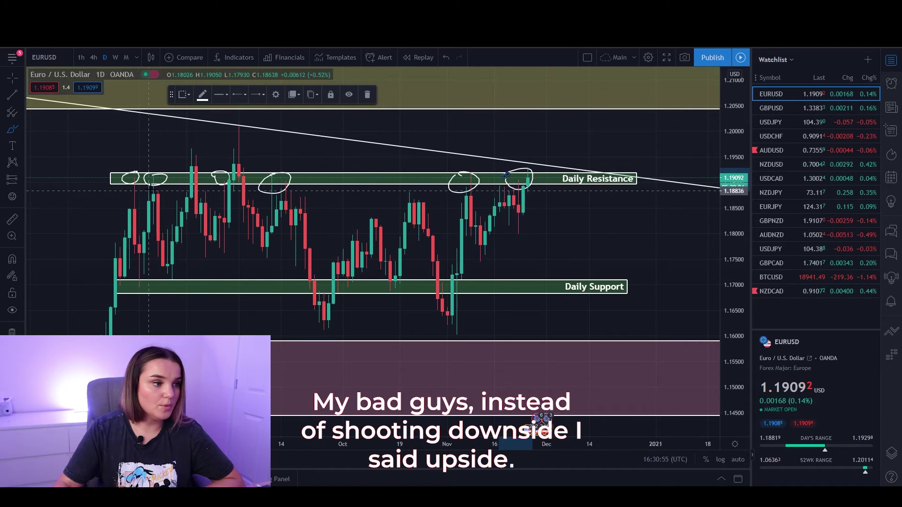
{"action": "left_click_drag", "start_coordinate": [151, 187], "coordinate": [167, 263]}
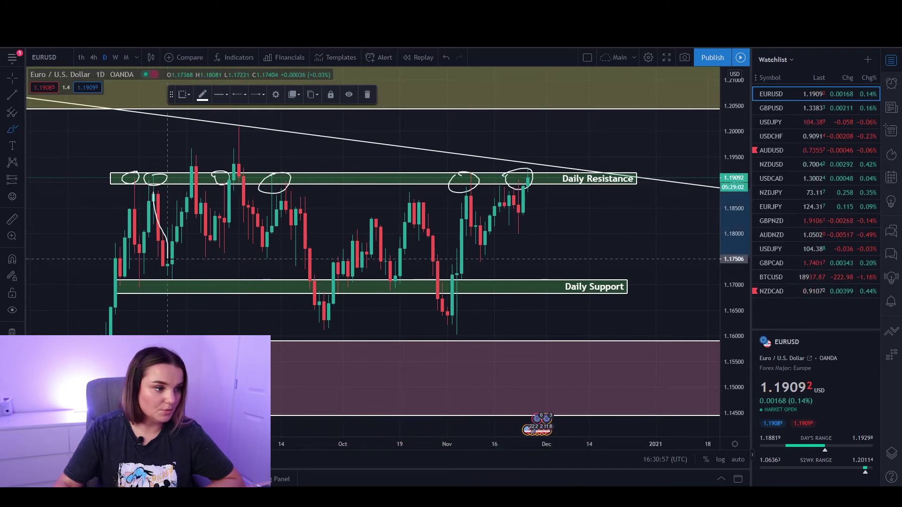
{"action": "left_click_drag", "start_coordinate": [187, 187], "coordinate": [219, 240]}
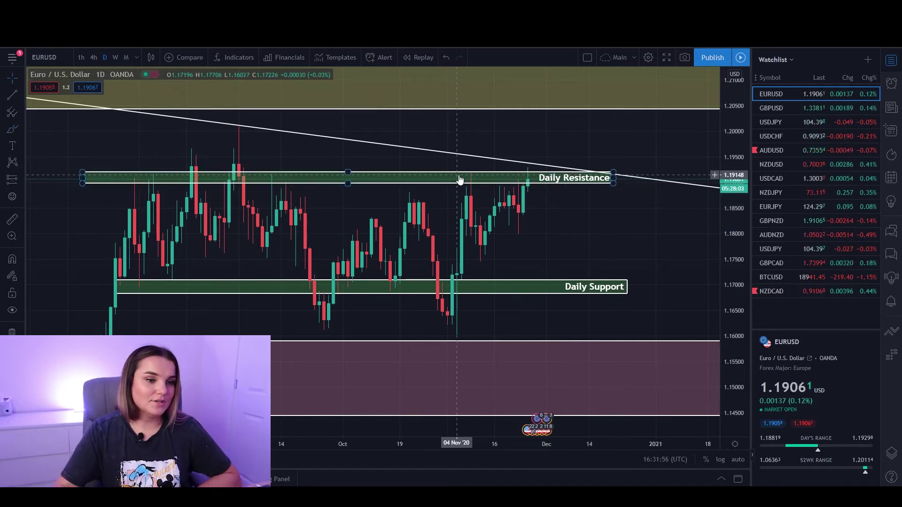
{"action": "left_click", "coordinate": [268, 307]}
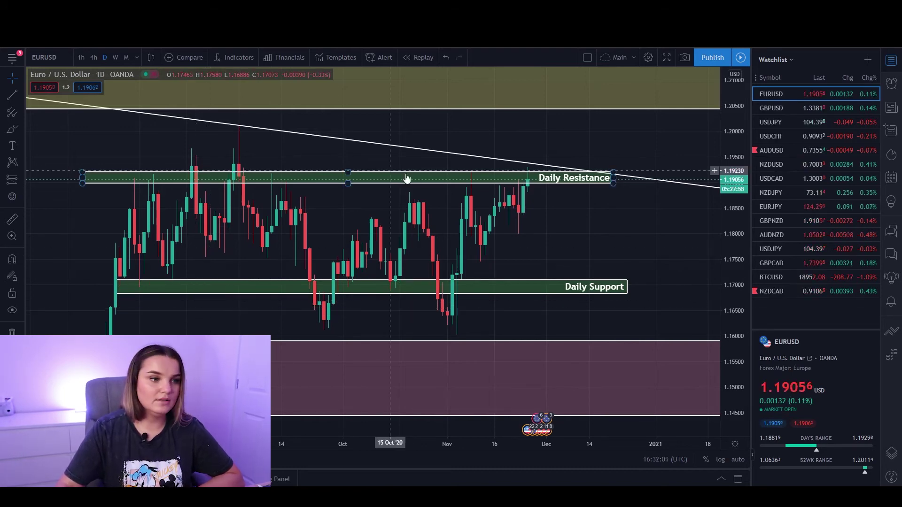
{"action": "left_click", "coordinate": [556, 186]}
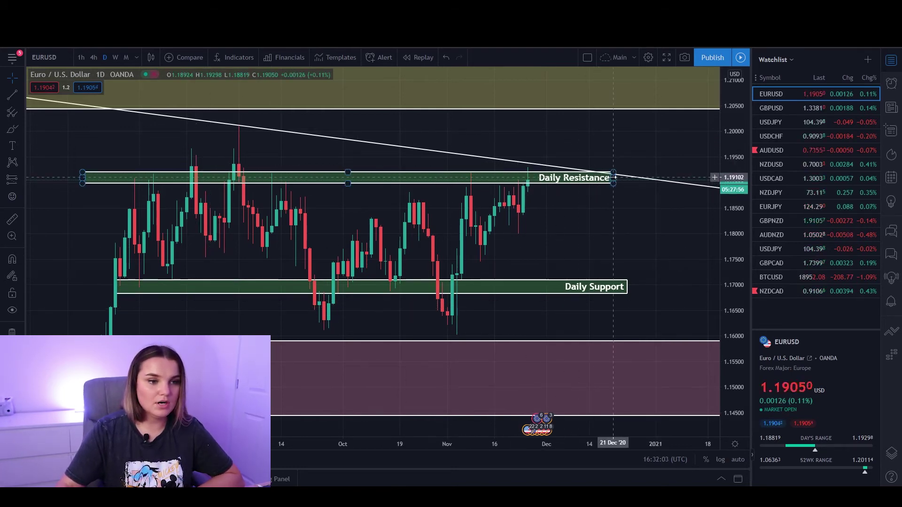
{"action": "left_click", "coordinate": [660, 146]}
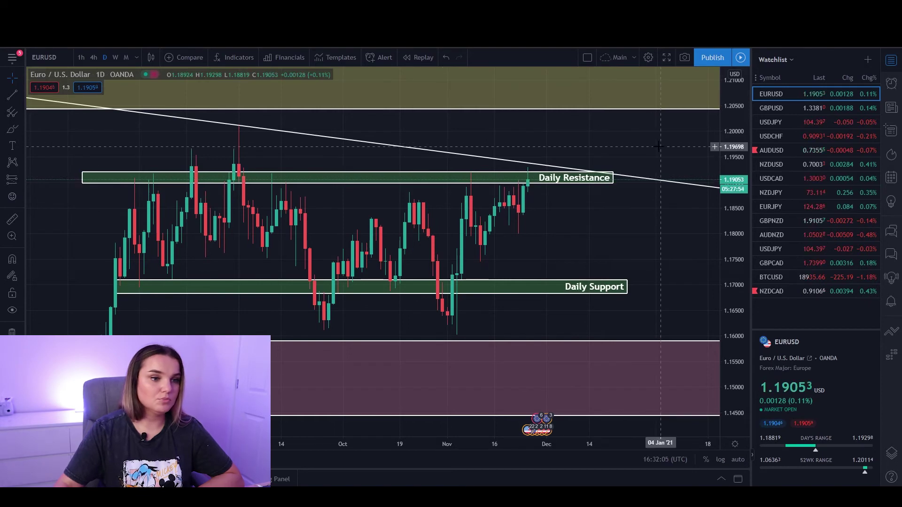
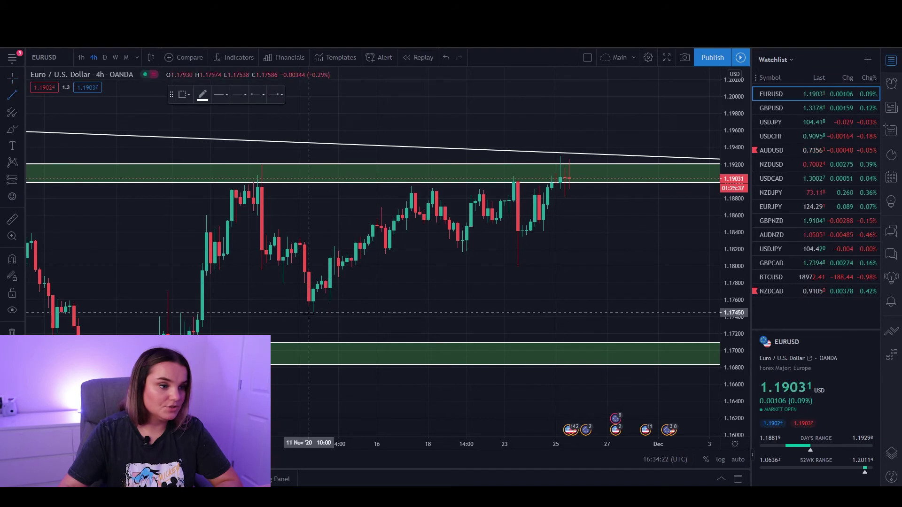
- Draw a rising trend line under the November 2020 lows on the 4-hour chart, starting at the 11 November low, and circle its touches with the Brush
{"action": "left_click", "coordinate": [645, 194]}
{"action": "mouse_move", "coordinate": [309, 316]}
{"action": "left_mouse_down"}
{"action": "mouse_move", "coordinate": [306, 302]}
{"action": "mouse_move", "coordinate": [317, 295]}
{"action": "left_mouse_up"}
{"action": "key", "text": "alt+shift+b"}
{"action": "mouse_move", "coordinate": [440, 240]}
{"action": "left_mouse_down"}
{"action": "mouse_move", "coordinate": [465, 264]}
{"action": "mouse_move", "coordinate": [450, 251]}
{"action": "left_mouse_up"}
{"action": "left_click_drag", "start_coordinate": [531, 221], "coordinate": [544, 224]}
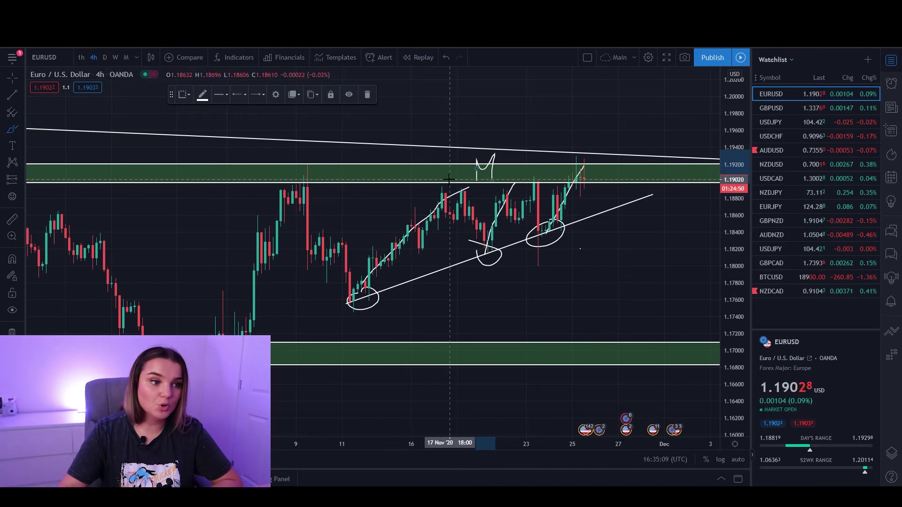
- Delete the last Brush stroke and circle the November price reactions along the Daily Resistance zone on the 4-hour chart
{"action": "key", "text": "Delete"}
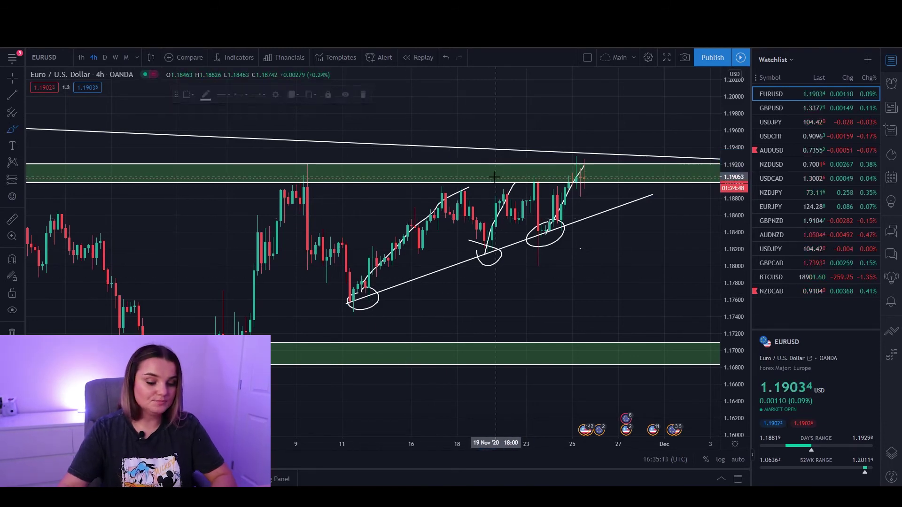
{"action": "mouse_move", "coordinate": [490, 166]}
{"action": "left_mouse_down"}
{"action": "mouse_move", "coordinate": [500, 157]}
{"action": "mouse_move", "coordinate": [494, 180]}
{"action": "mouse_move", "coordinate": [522, 162]}
{"action": "mouse_move", "coordinate": [550, 187]}
{"action": "left_mouse_up"}
{"action": "left_click_drag", "start_coordinate": [313, 168], "coordinate": [311, 170]}
{"action": "left_click_drag", "start_coordinate": [566, 169], "coordinate": [571, 177]}
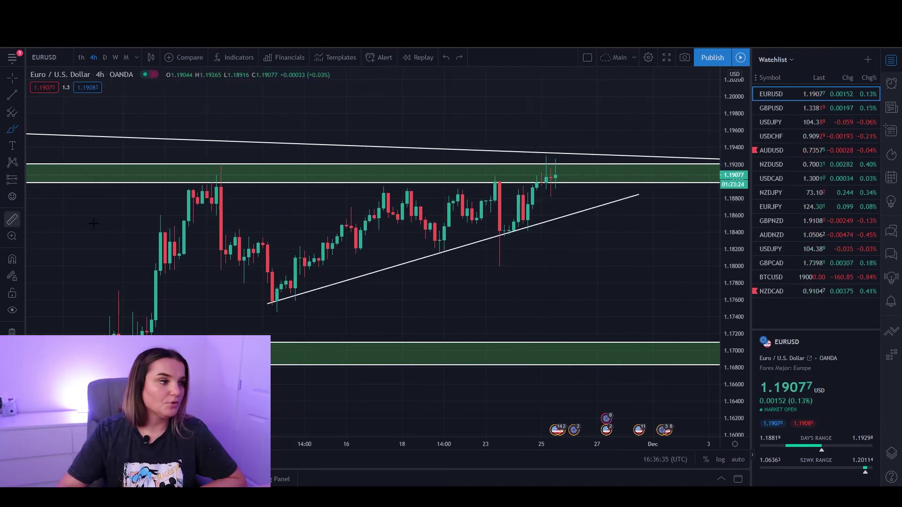
- Draw a rectangle labelled "4h area of sensitivity" between about 1.1814 and 1.1823, from about 11 November to the end of November 2020
{"action": "left_click", "coordinate": [20, 133]}
{"action": "left_click", "coordinate": [54, 167]}
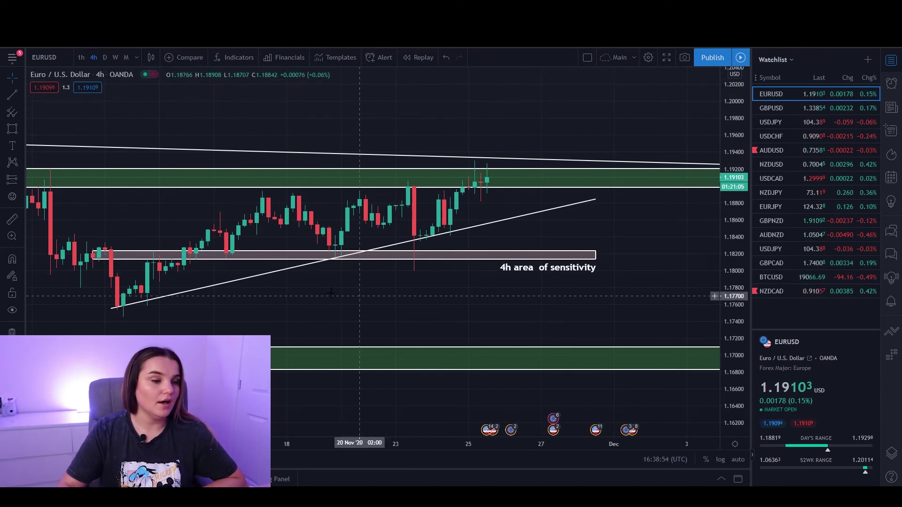
- Activate the Brush for marking up the 4-hour chart
{"action": "left_click_drag", "start_coordinate": [298, 292], "coordinate": [379, 292]}
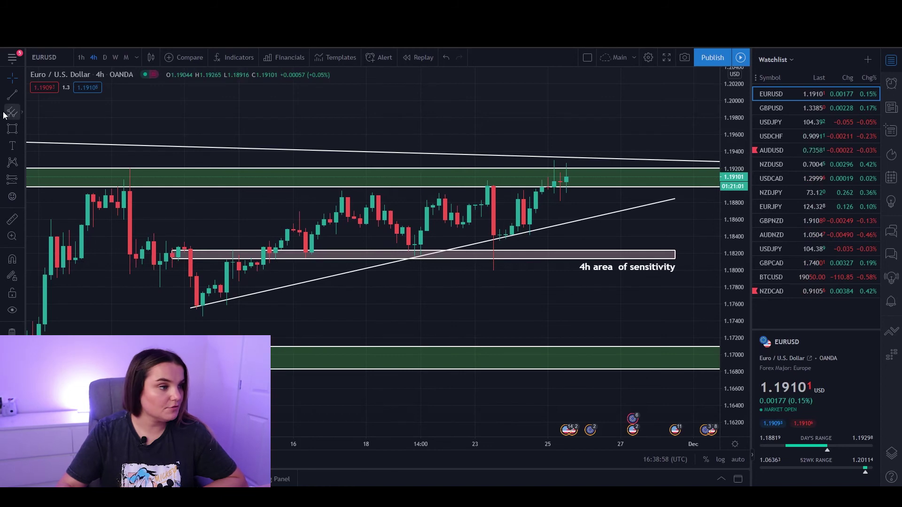
{"action": "left_click", "coordinate": [13, 129]}
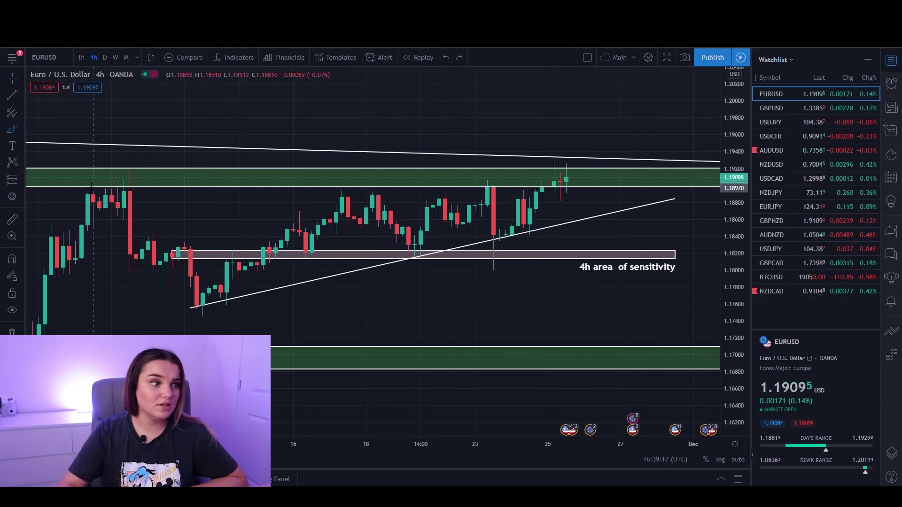